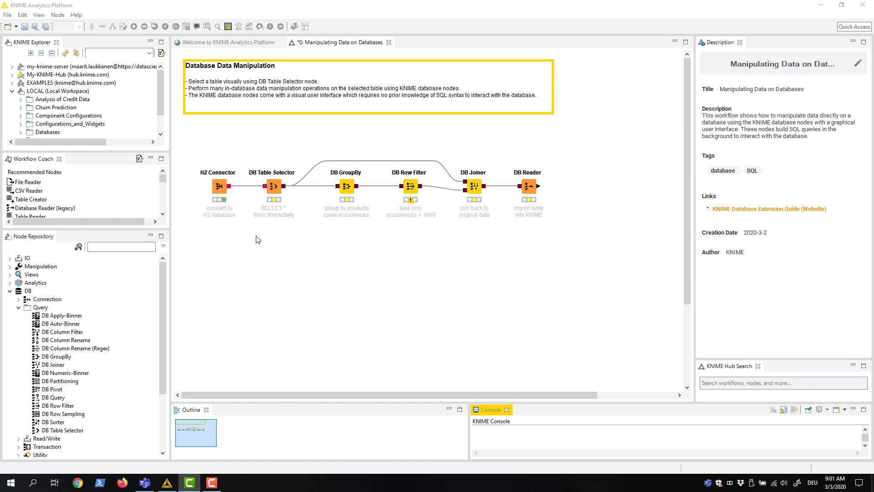
- Point the DB Table Selector at the PUBLIC.WebActivity table and confirm the dialog
double_click(273, 190)
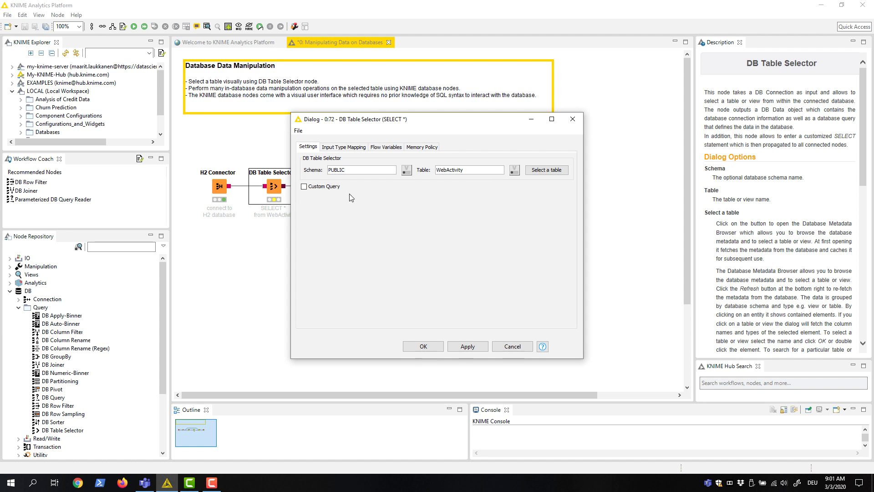
left_click(542, 172)
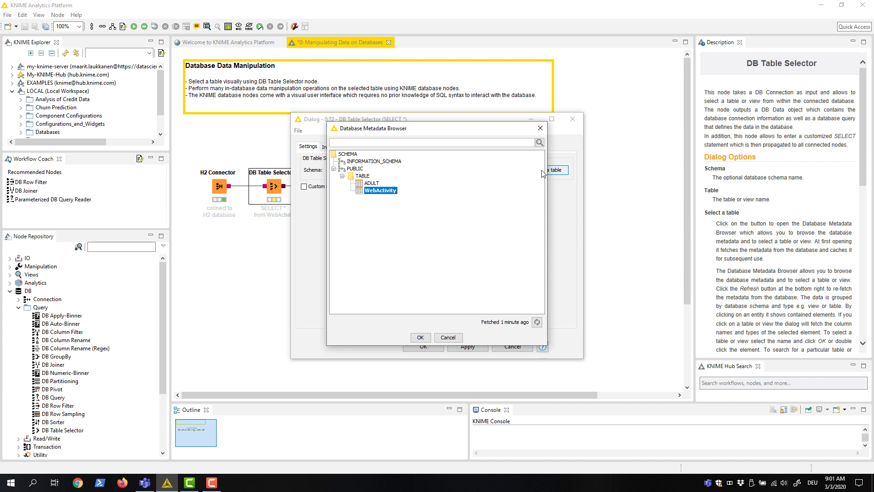
left_click(359, 192)
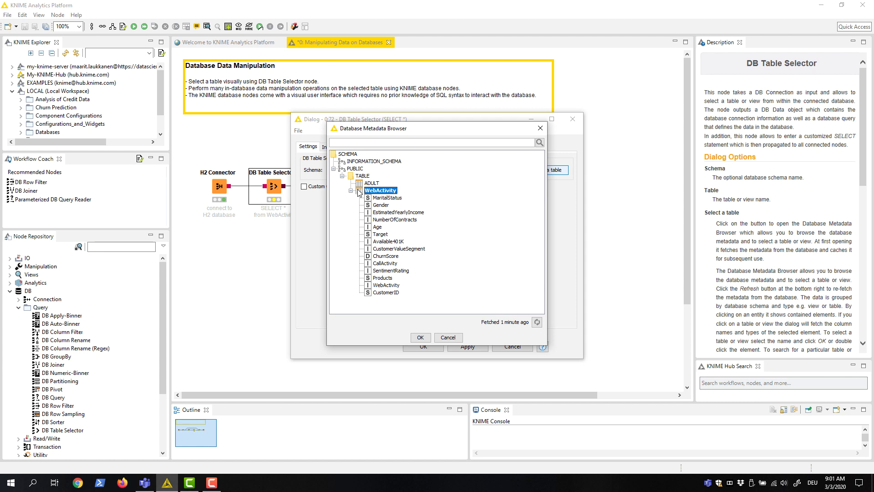
left_click(421, 338)
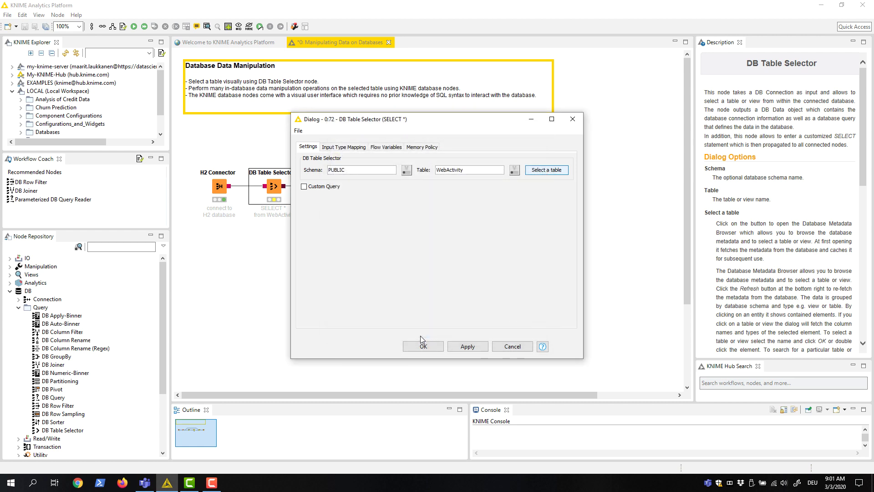
left_click(422, 344)
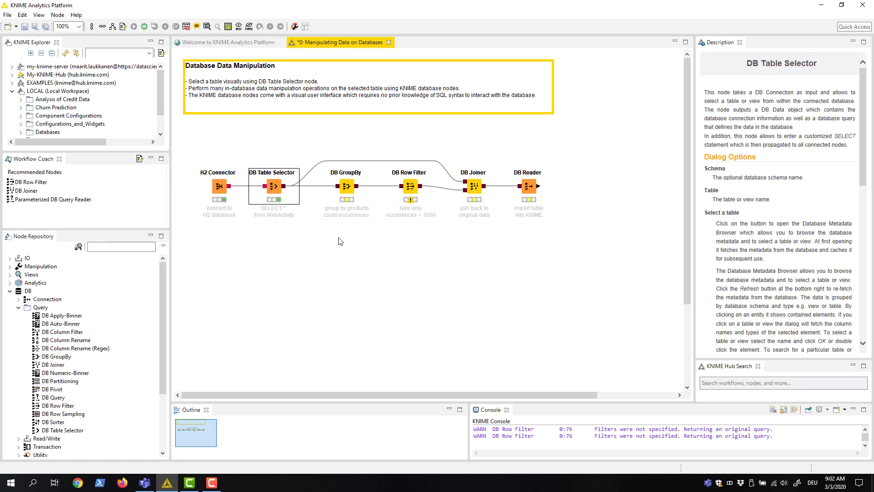
right_click(278, 188)
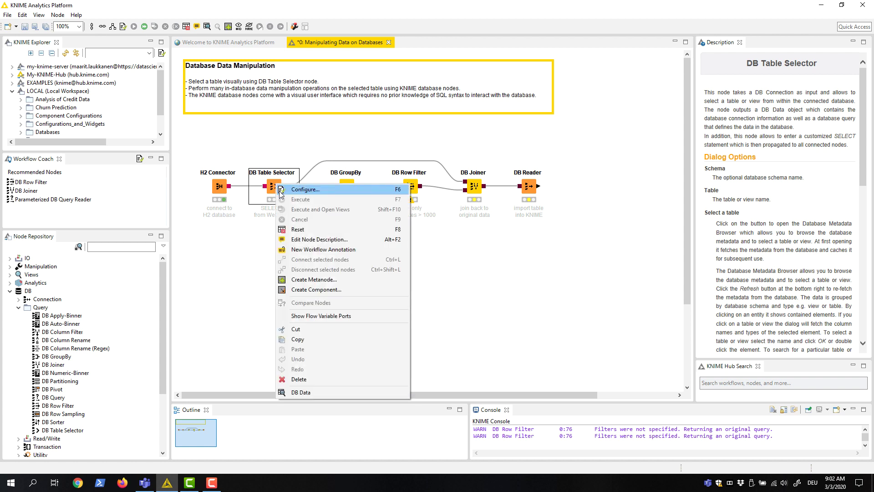
left_click(316, 392)
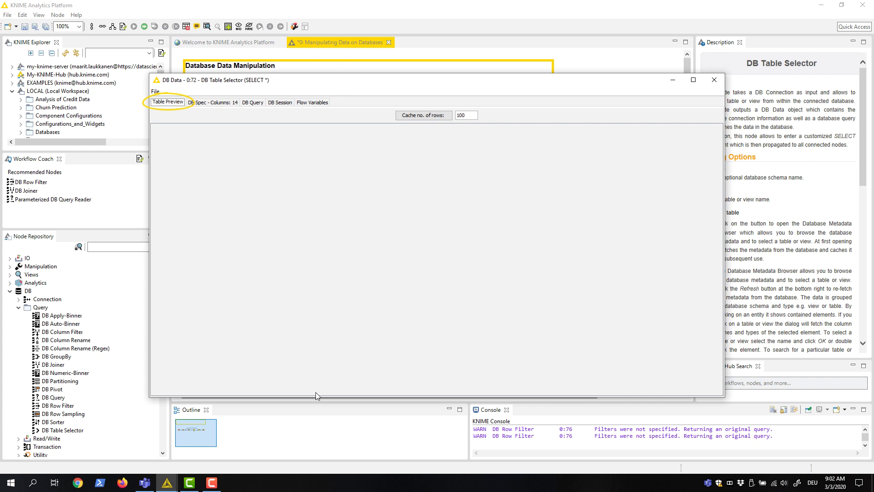
left_click(412, 117)
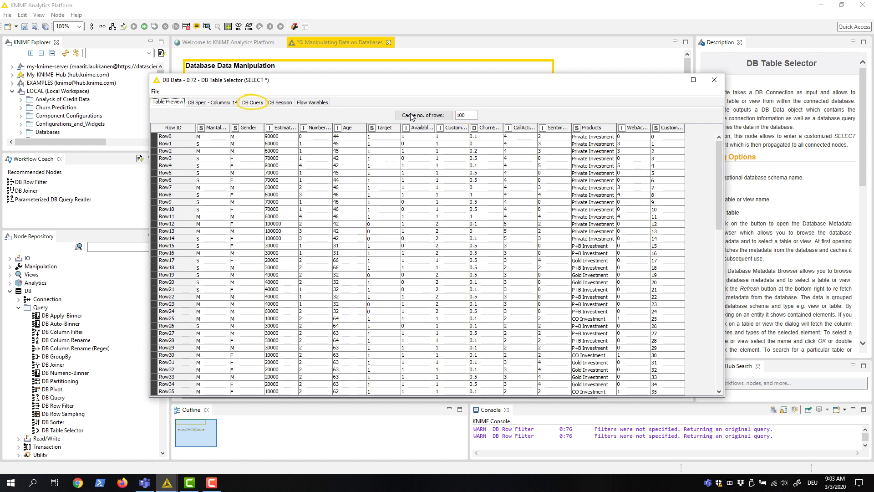
left_click(252, 103)
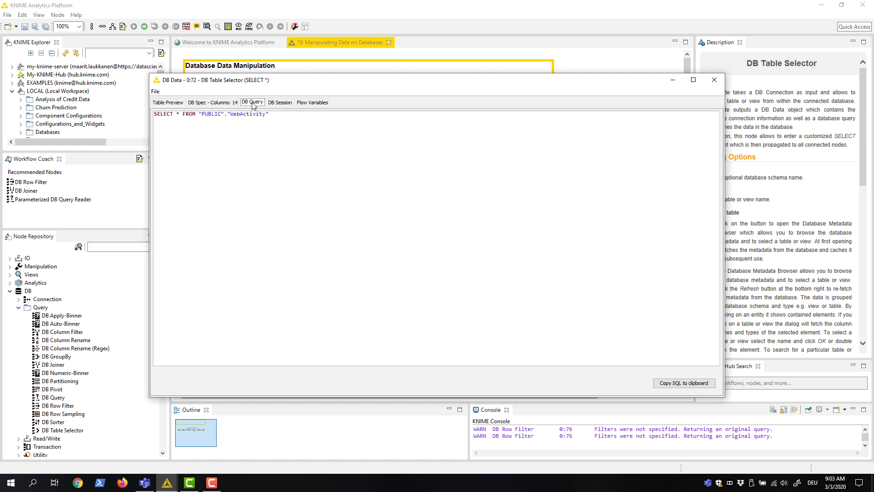
left_click(714, 81)
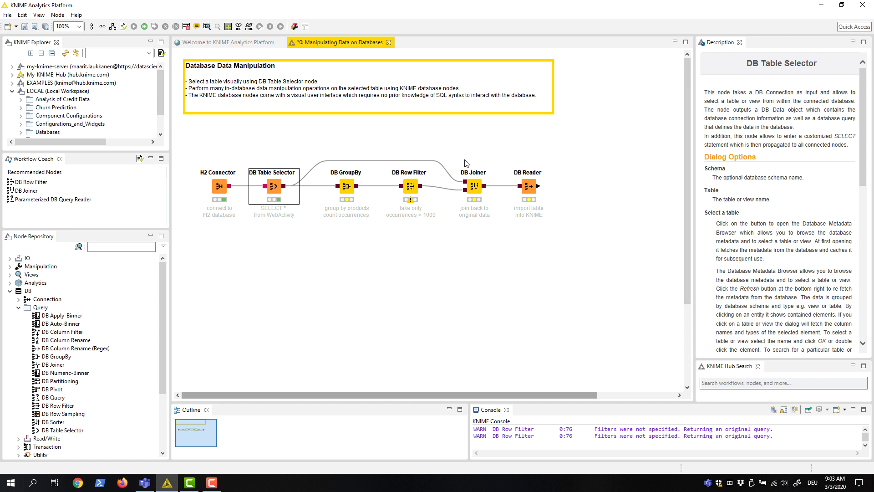
- In DB GroupBy's manual aggregation, keep COUNT on CustomerID and leave Add COUNT(*) unchecked
double_click(346, 187)
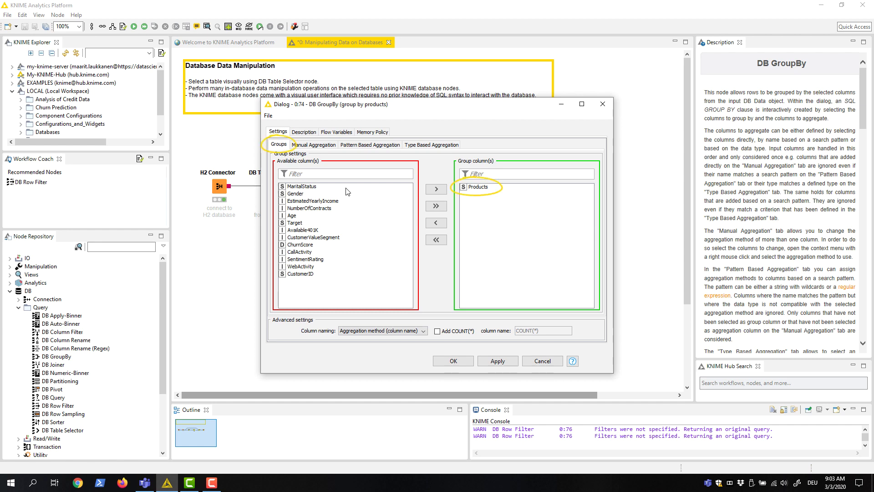
left_click(327, 145)
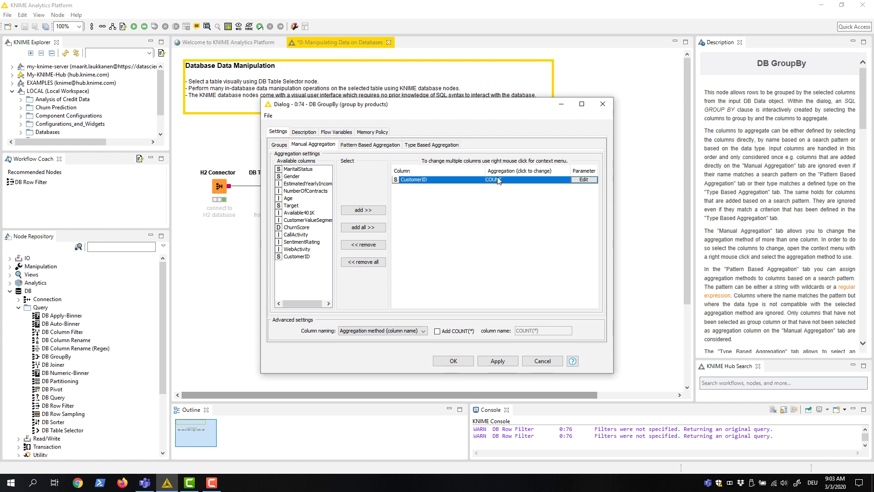
left_click(517, 181)
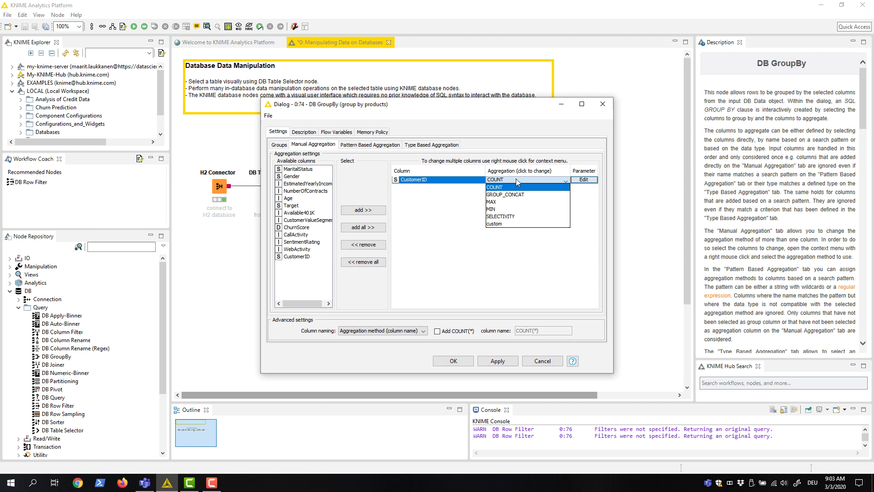
left_click(517, 181)
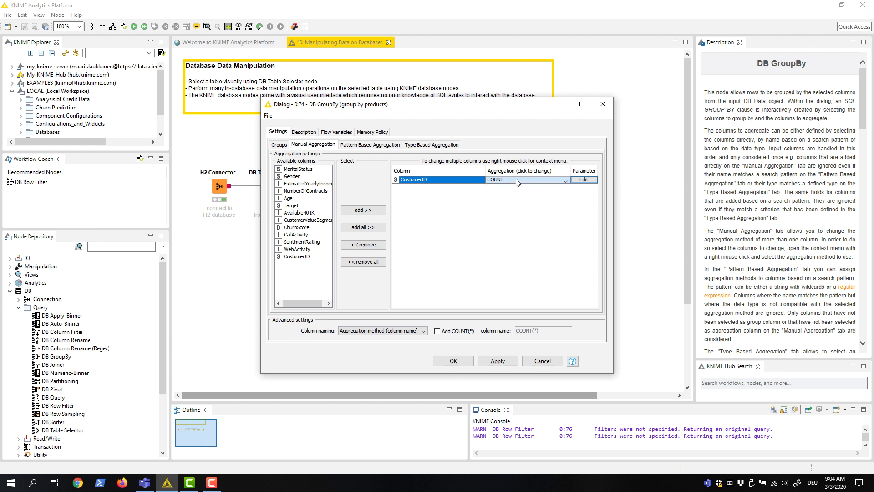
left_click(579, 182)
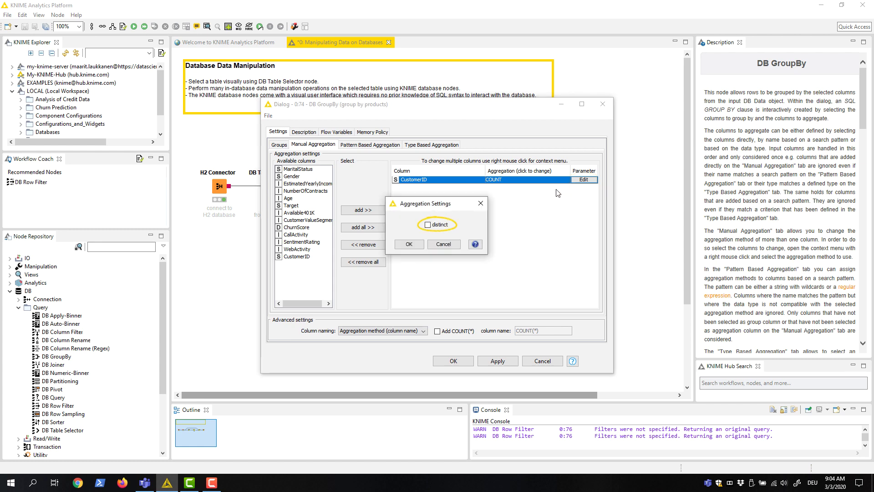
left_click(443, 245)
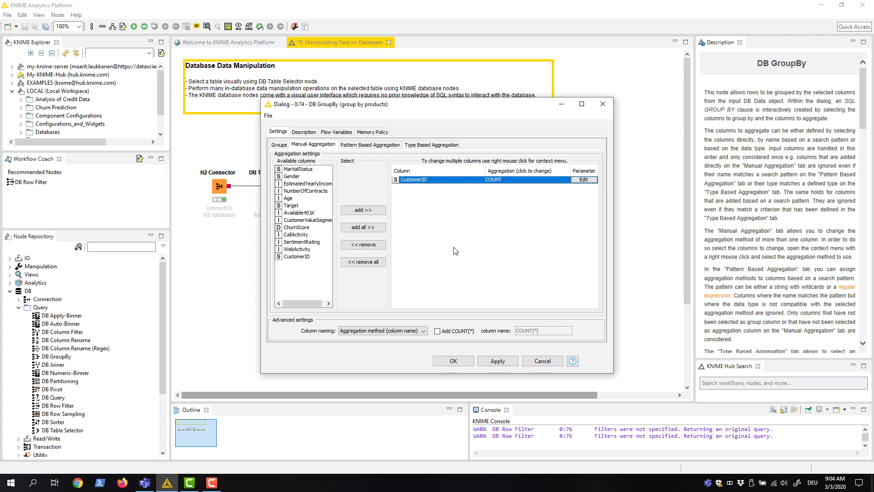
left_click(437, 331)
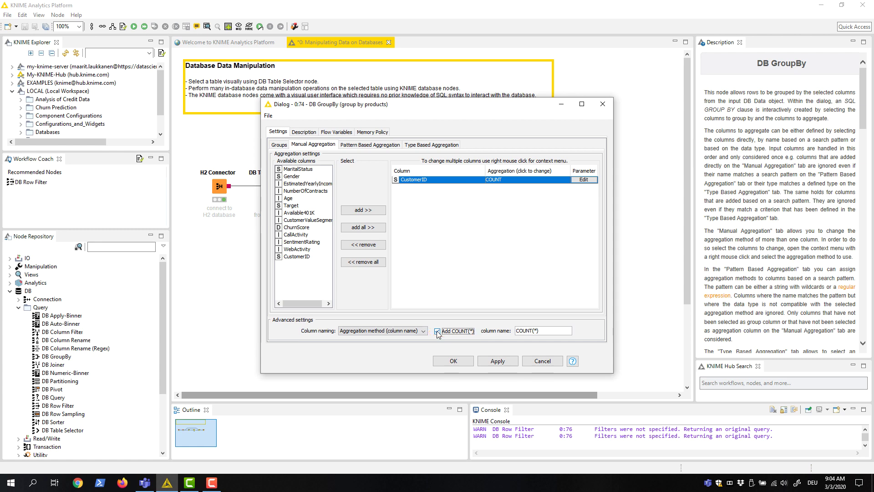
left_click(438, 331)
- Confirm the DB GroupBy settings, preview its grouped product counts, then close the preview
left_click(450, 360)
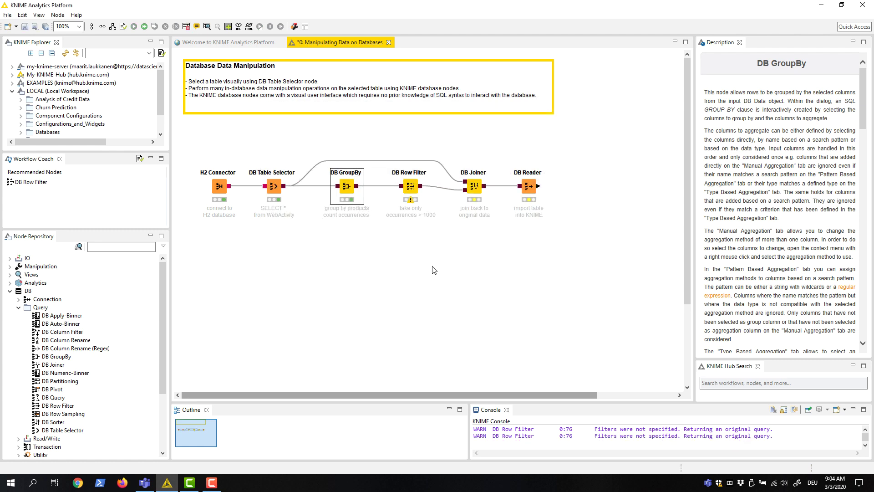
right_click(349, 185)
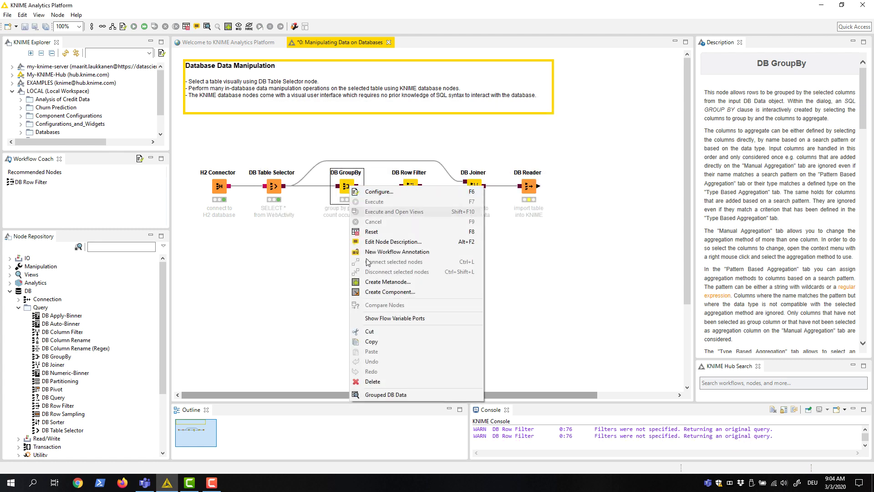
left_click(387, 394)
left_click(424, 115)
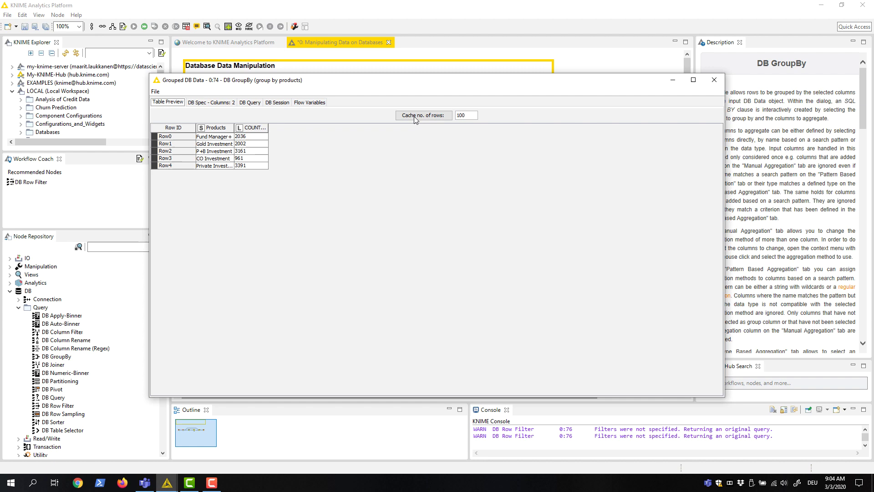
left_click(715, 81)
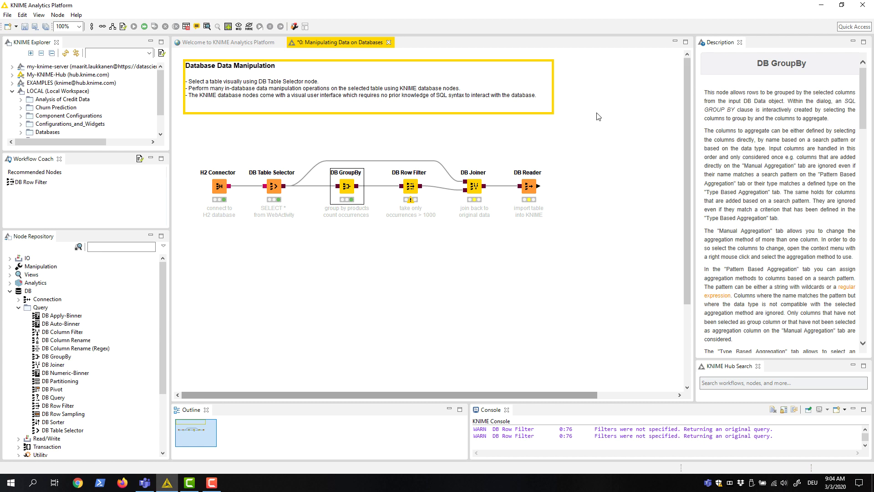
- Add the DB Row Filter condition COUNT(CustomerID) > 1000
double_click(415, 190)
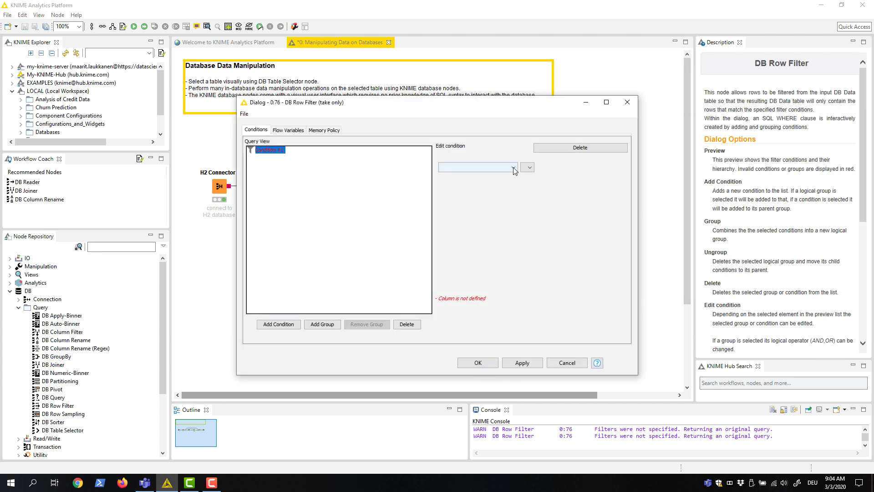
left_click(513, 168)
left_click(505, 190)
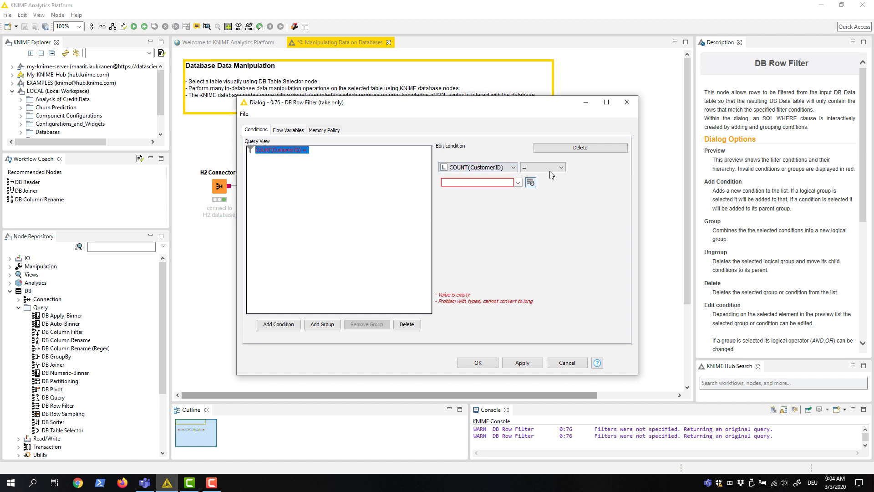
left_click(563, 169)
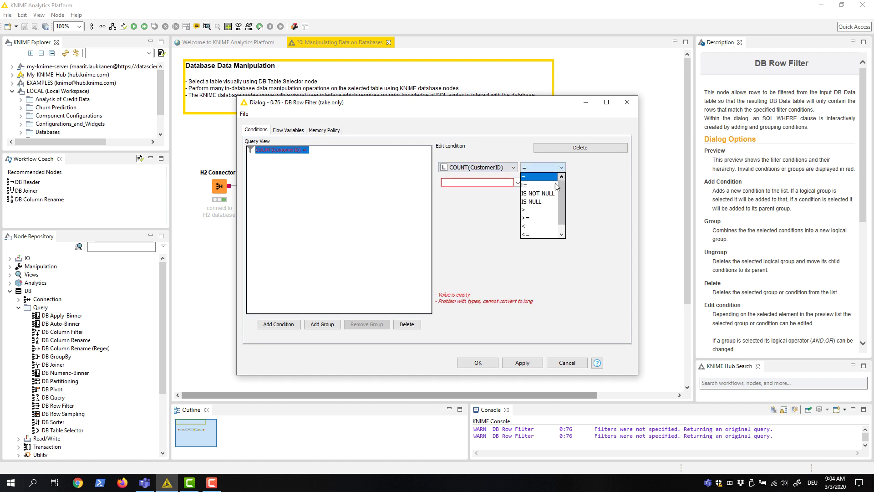
left_click(548, 210)
left_click(498, 183)
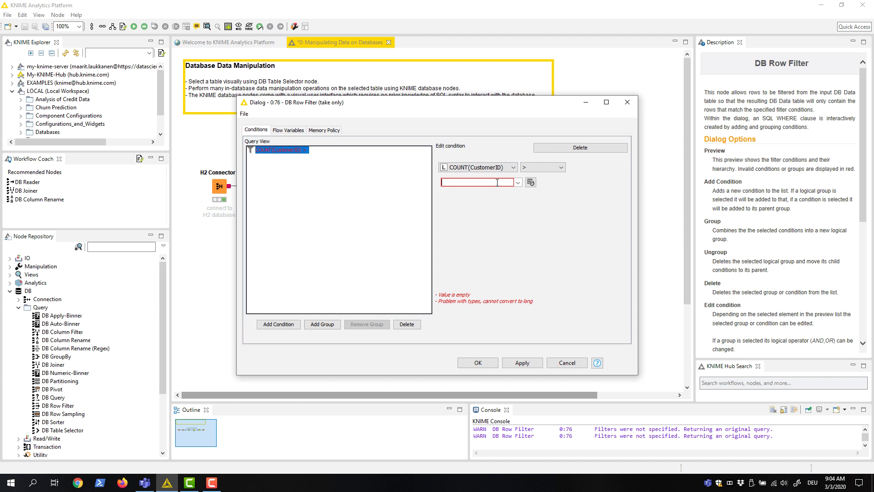
type("1000")
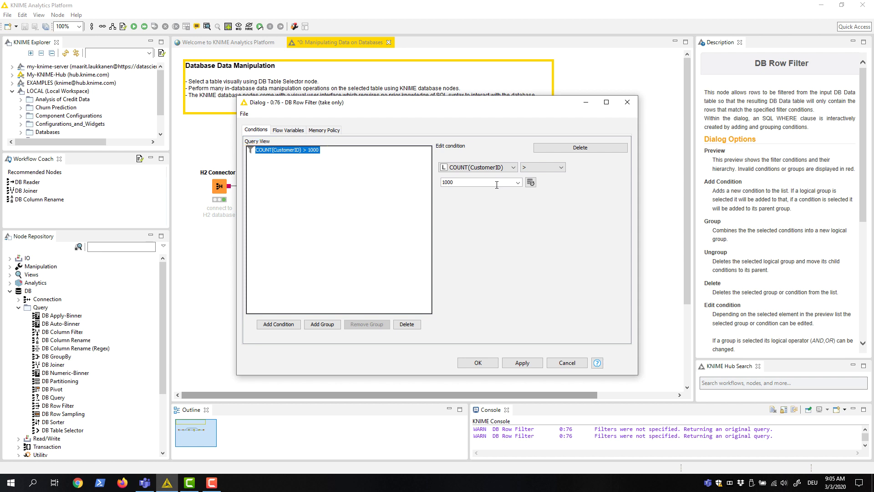
- Add a second condition requiring Products IS NOT NULL
left_click(287, 326)
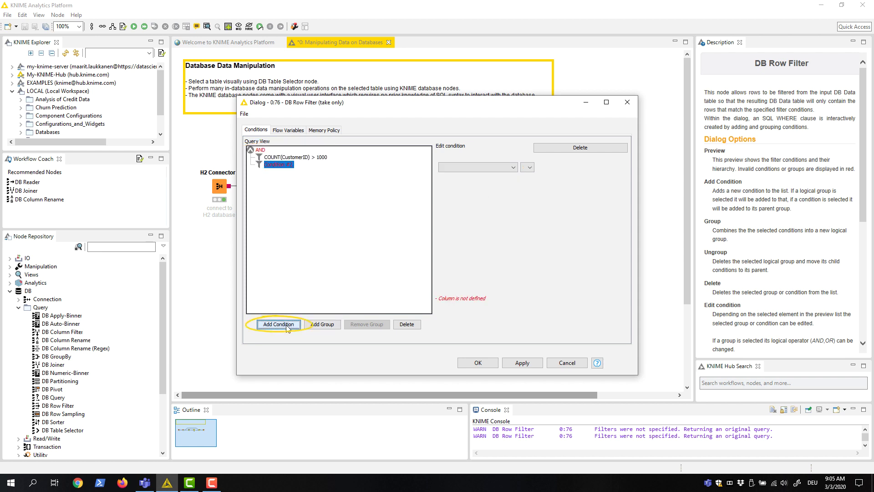
left_click(514, 167)
left_click(501, 176)
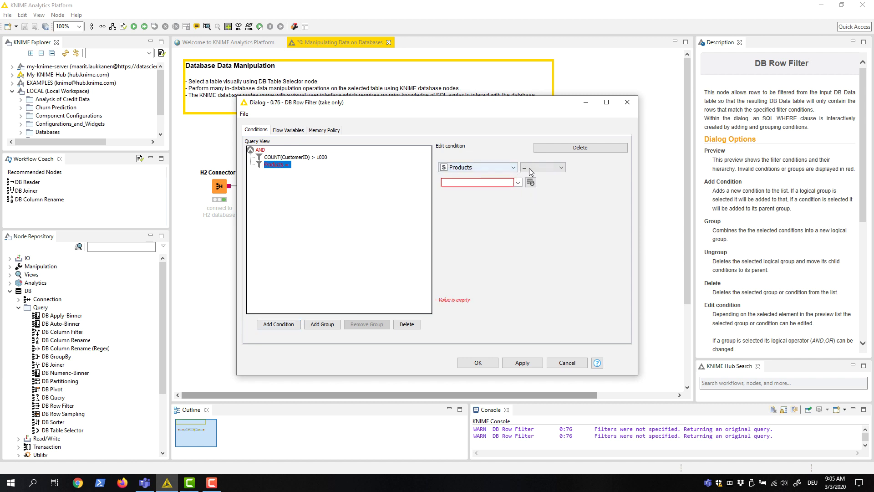
left_click(556, 166)
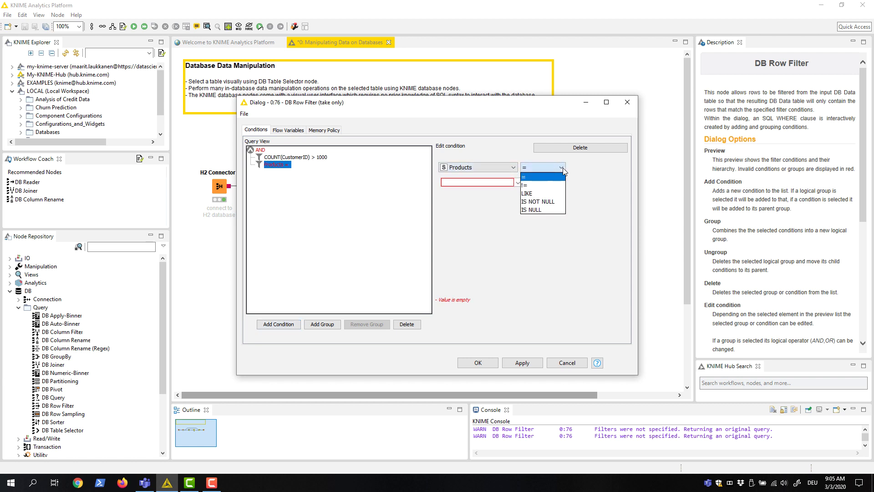
left_click(559, 200)
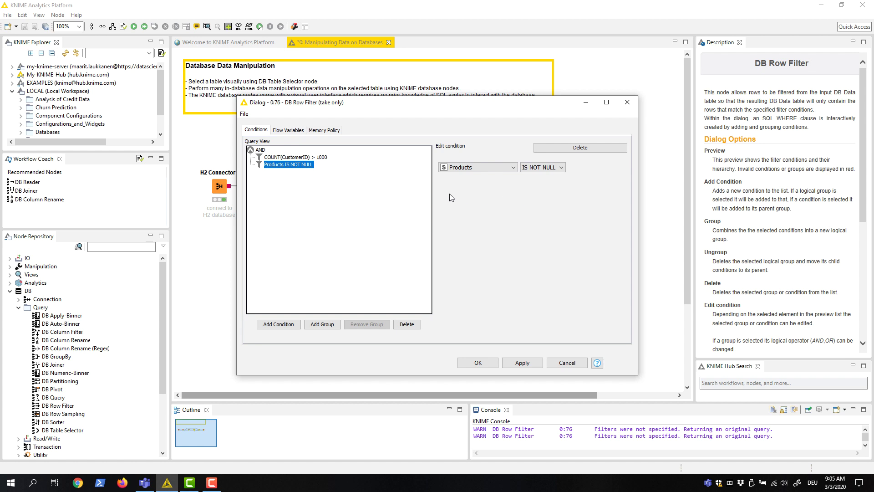
- Keep both conditions in one group joined by AND and confirm the row filter
left_click(260, 150)
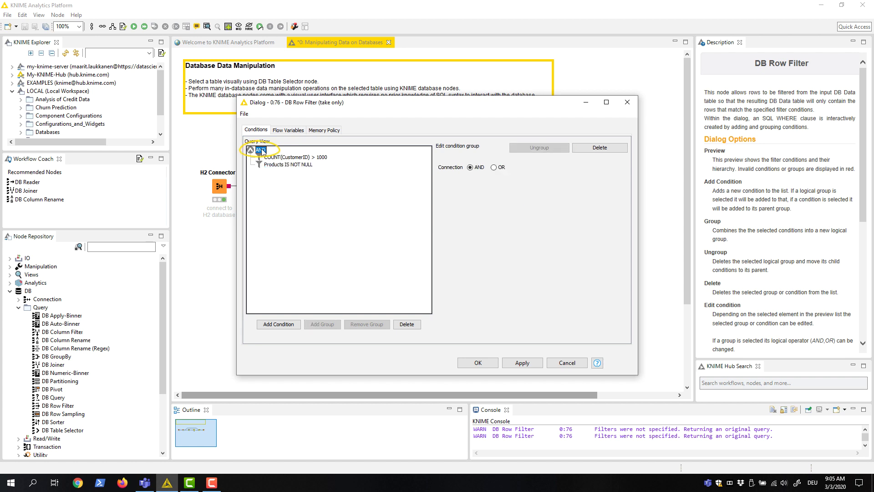
left_click(494, 169)
left_click(471, 169)
left_click(298, 165)
left_click(317, 325)
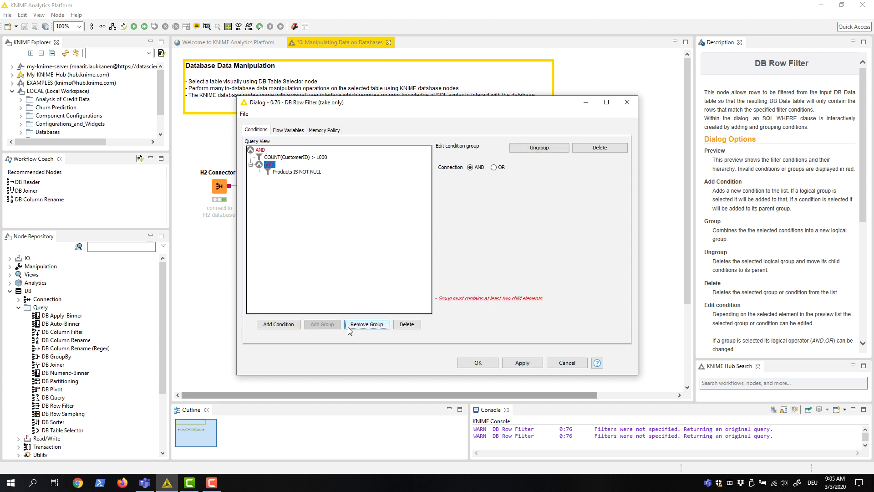
left_click(358, 325)
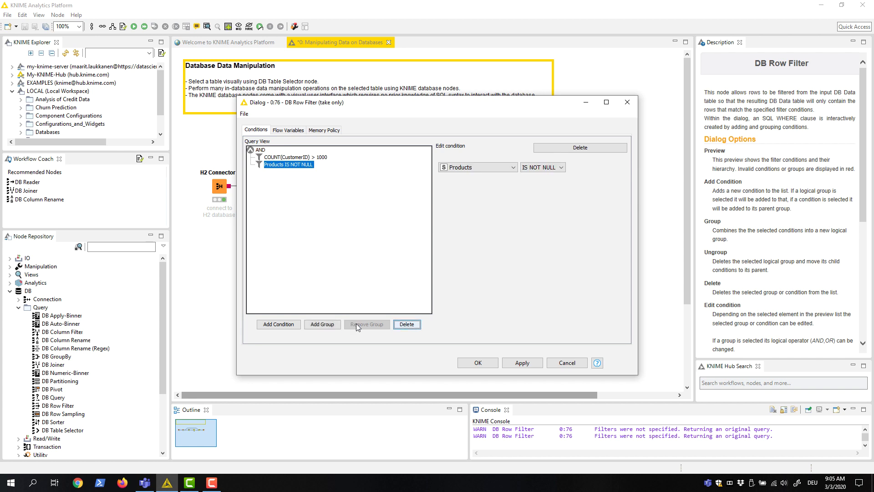
left_click(487, 364)
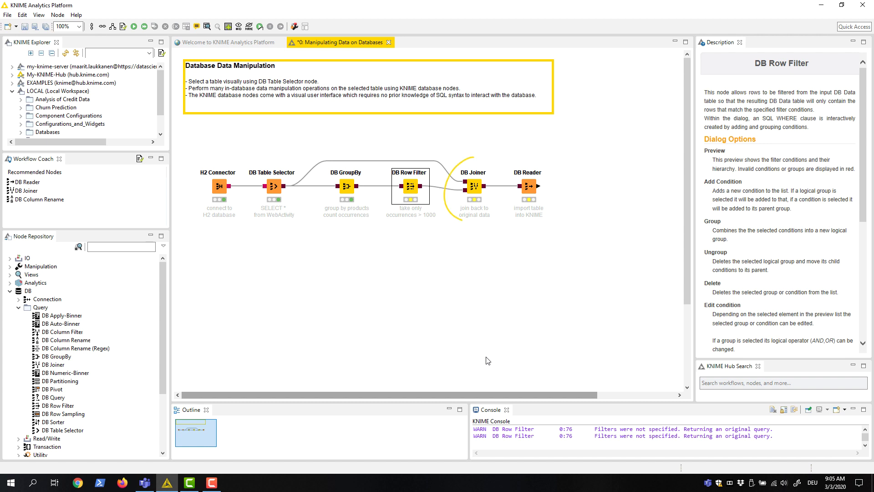
- Keep the DB Joiner as an Inner Join on Products for both inputs and confirm
double_click(475, 188)
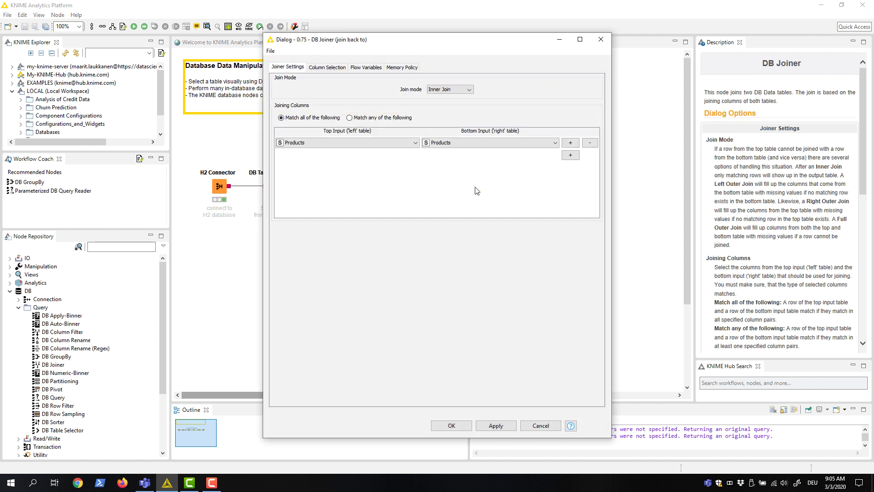
left_click(470, 90)
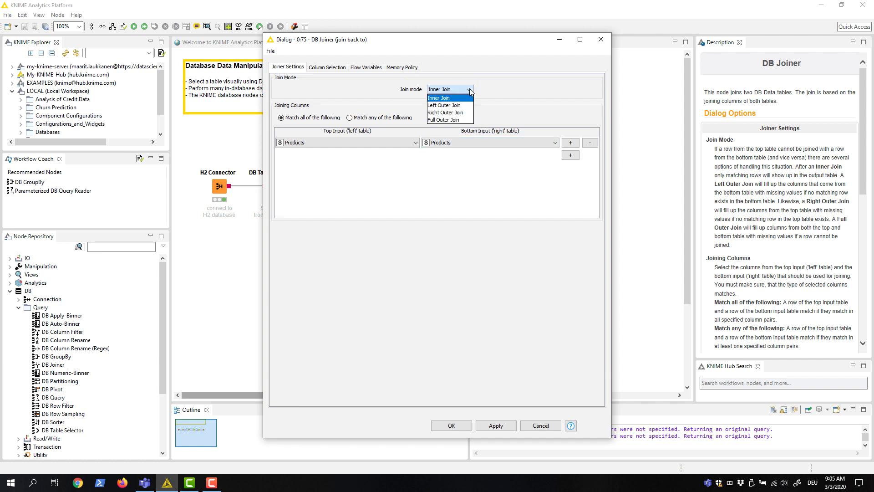
left_click(469, 90)
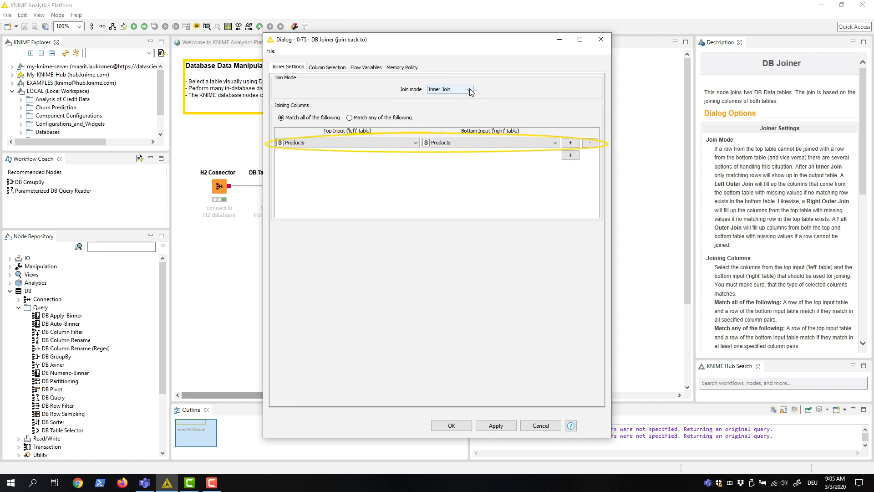
left_click(449, 425)
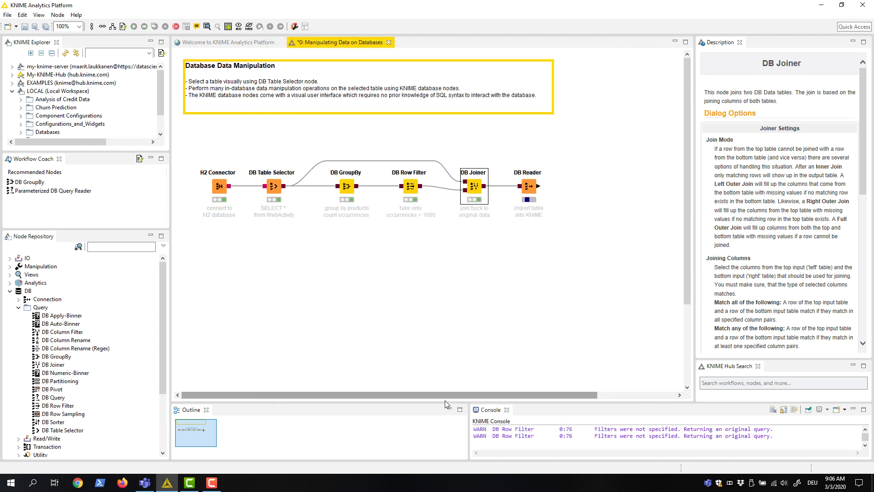